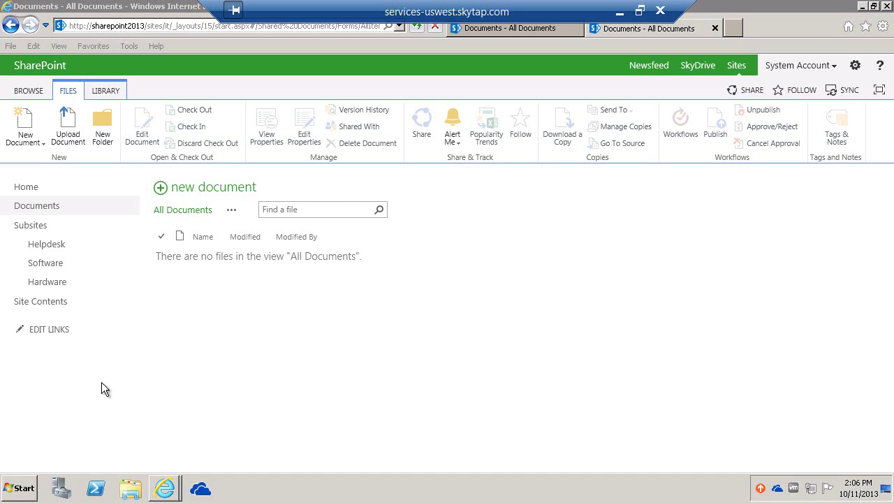
- Paste the Documents library's web address into SkyDrive Pro and sync the Documents library to the PC
{"action": "left_click", "coordinate": [201, 492]}
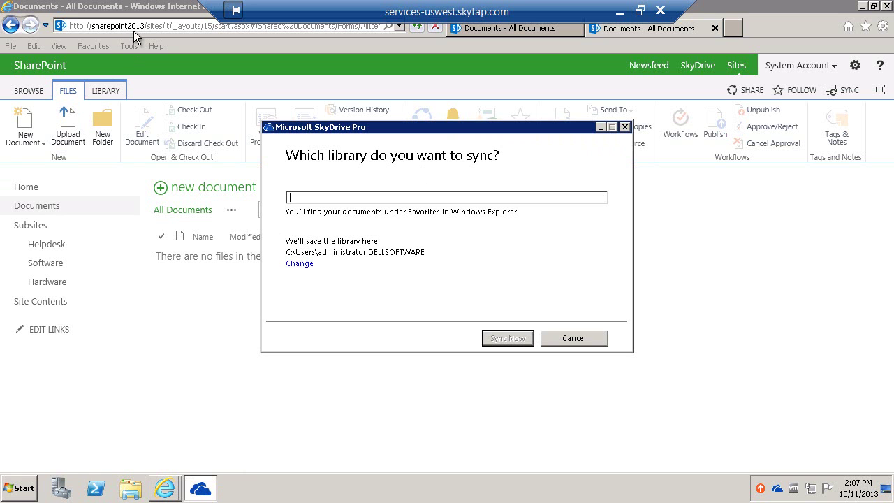
{"action": "left_click", "coordinate": [30, 96]}
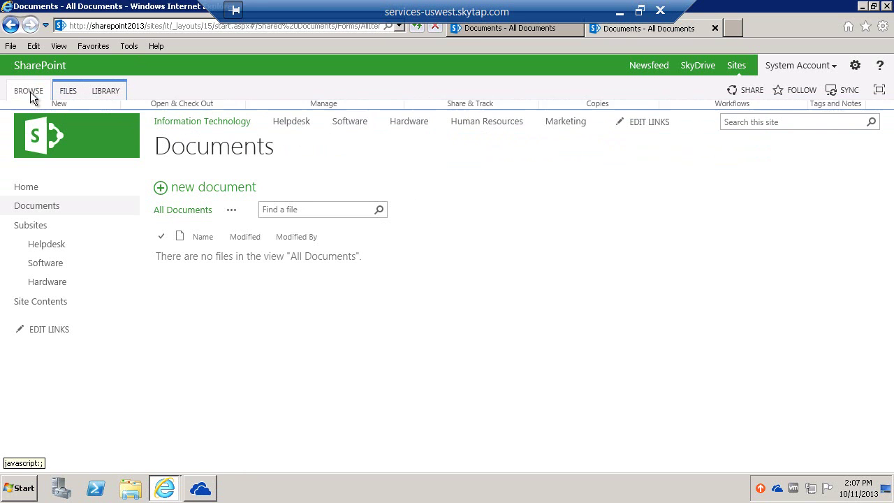
{"action": "left_click", "coordinate": [10, 205]}
{"action": "left_click", "coordinate": [146, 26]}
{"action": "key", "text": "ctrl+c"}
{"action": "left_click", "coordinate": [206, 494]}
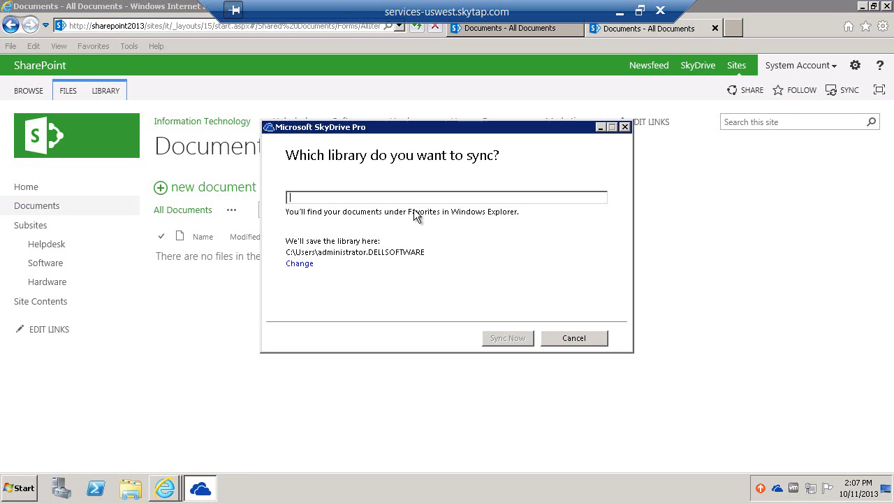
{"action": "key", "text": "ctrl+v"}
{"action": "left_click", "coordinate": [517, 340]}
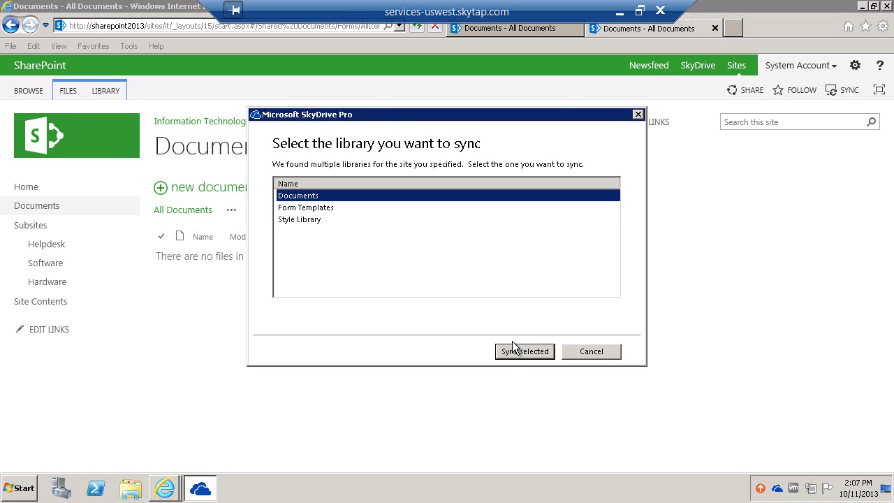
{"action": "left_click", "coordinate": [520, 354]}
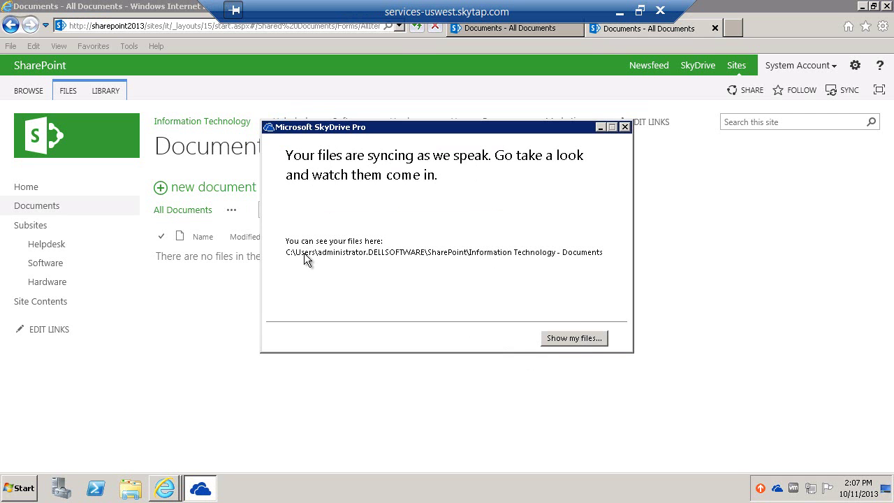
- Browse Explorer to C: > Users > profile > SharePoint > Information Technology - Documents to check it
{"action": "left_click", "coordinate": [130, 488]}
{"action": "left_click", "coordinate": [273, 287]}
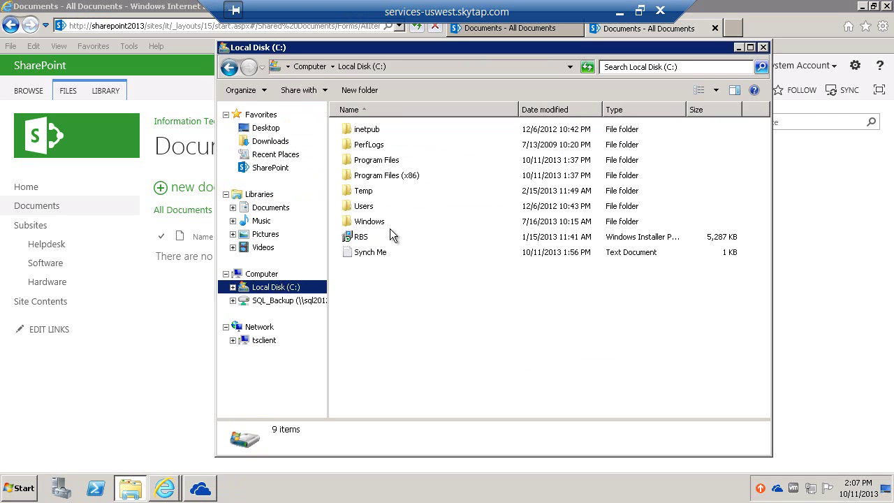
{"action": "double_click", "coordinate": [364, 207]}
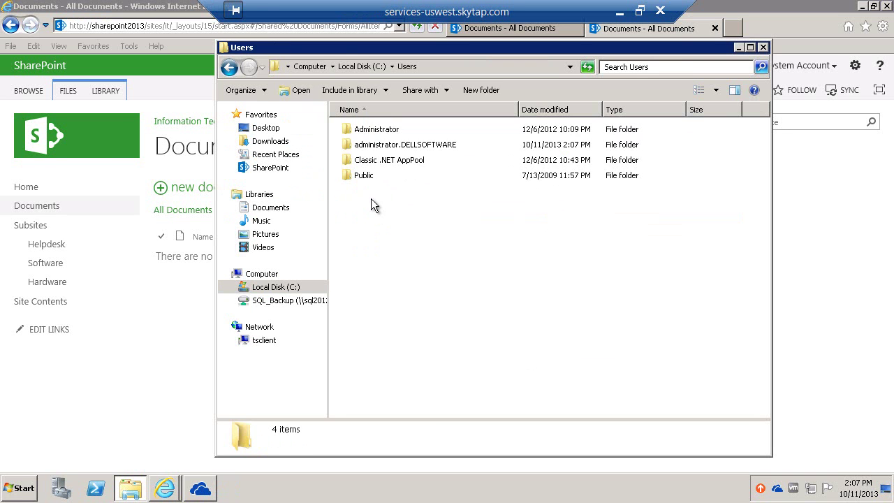
{"action": "double_click", "coordinate": [380, 147]}
{"action": "double_click", "coordinate": [361, 298]}
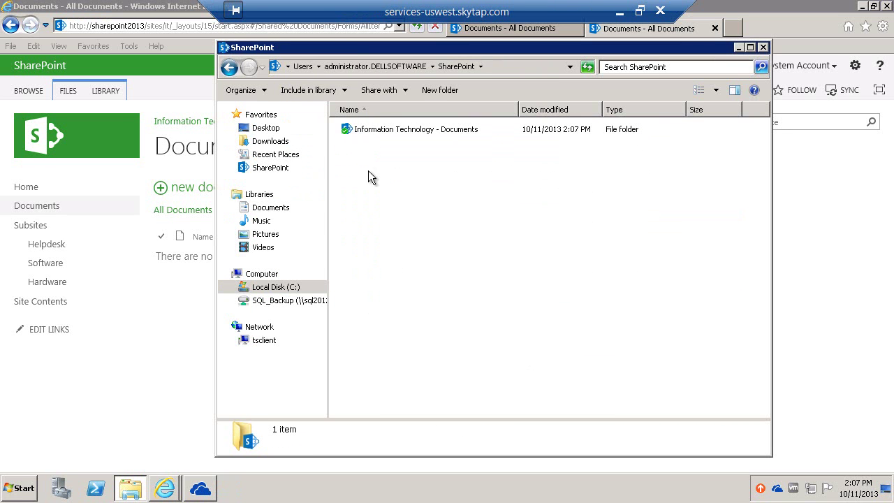
{"action": "double_click", "coordinate": [428, 129]}
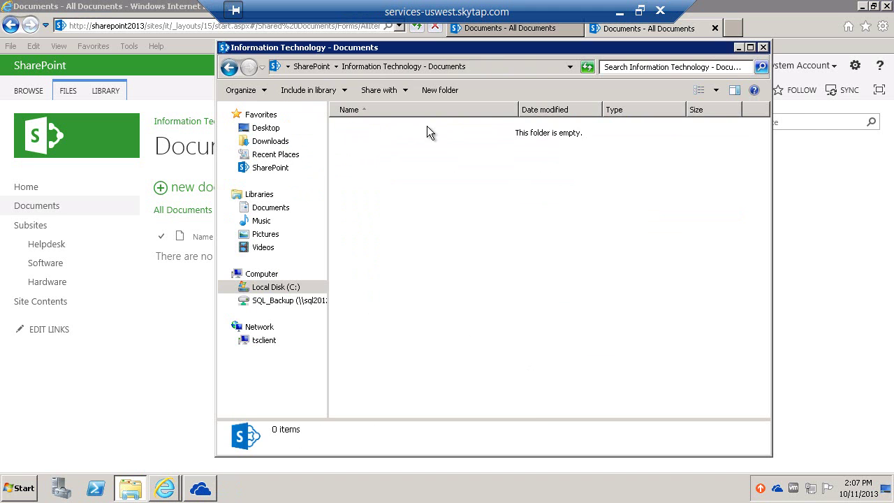
- Start adding a new document to the SharePoint Documents library and browse for a file
{"action": "left_click", "coordinate": [173, 335]}
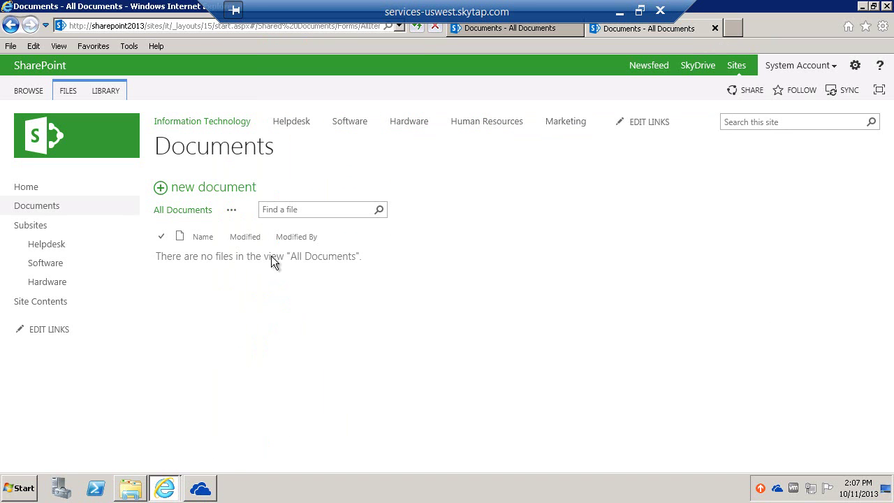
{"action": "left_click", "coordinate": [241, 190]}
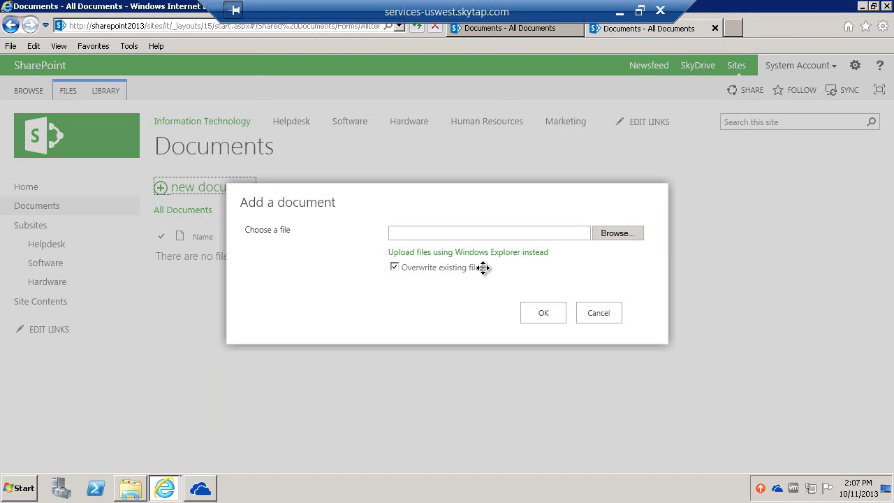
{"action": "left_click", "coordinate": [627, 236]}
- Check the Synch Me file's contents in Notepad, then upload Synch Me to the library
{"action": "right_click", "coordinate": [146, 212]}
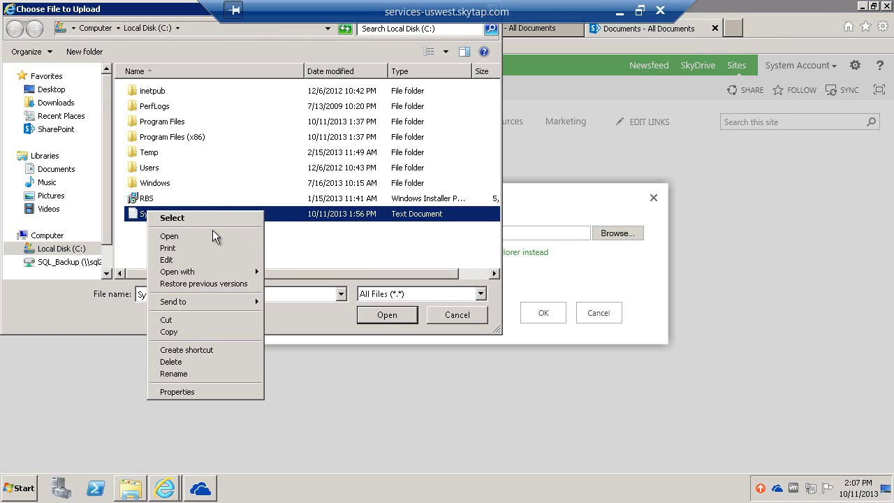
{"action": "left_click", "coordinate": [210, 244]}
{"action": "right_click", "coordinate": [159, 216]}
{"action": "left_click", "coordinate": [190, 241]}
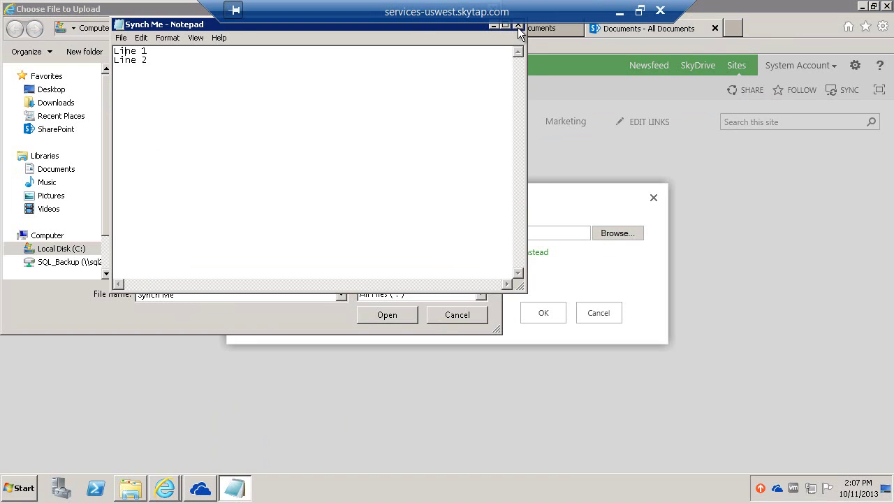
{"action": "left_click", "coordinate": [517, 27]}
{"action": "left_click", "coordinate": [380, 315]}
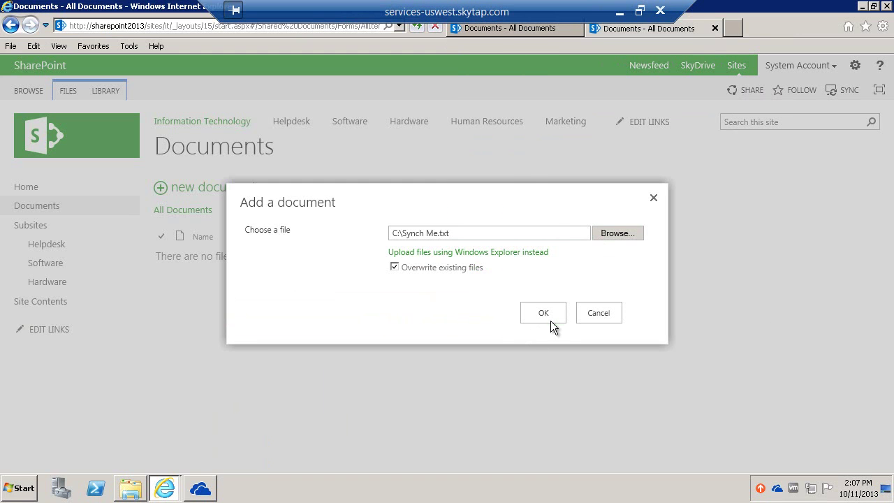
{"action": "left_click", "coordinate": [551, 318]}
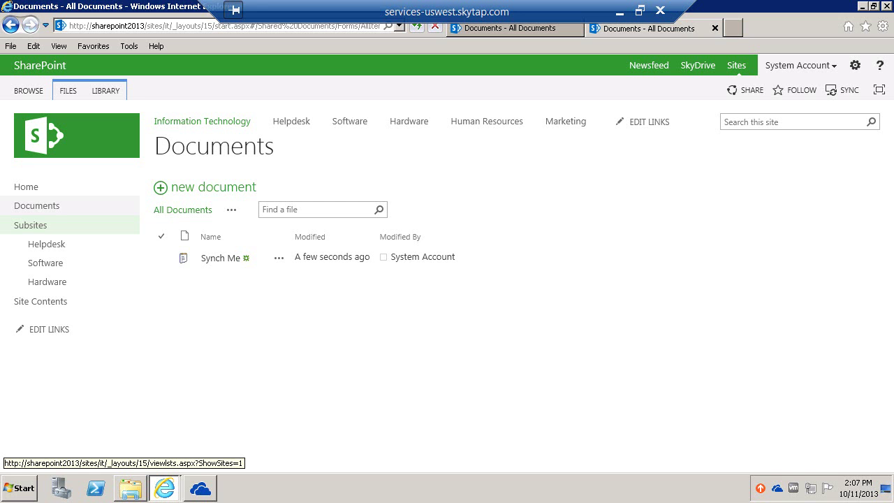
- Reopen the local Information Technology - Documents folder in Explorer to find the synced Synch Me file
{"action": "left_click", "coordinate": [129, 496]}
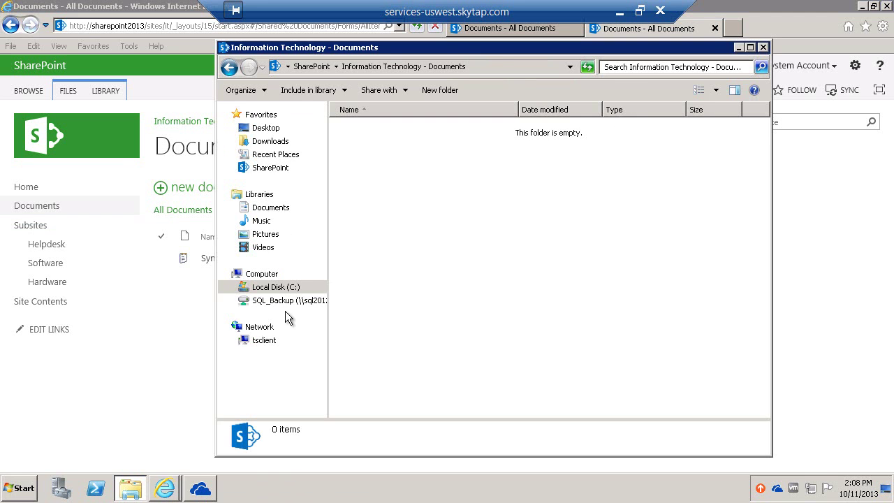
{"action": "left_click", "coordinate": [274, 287]}
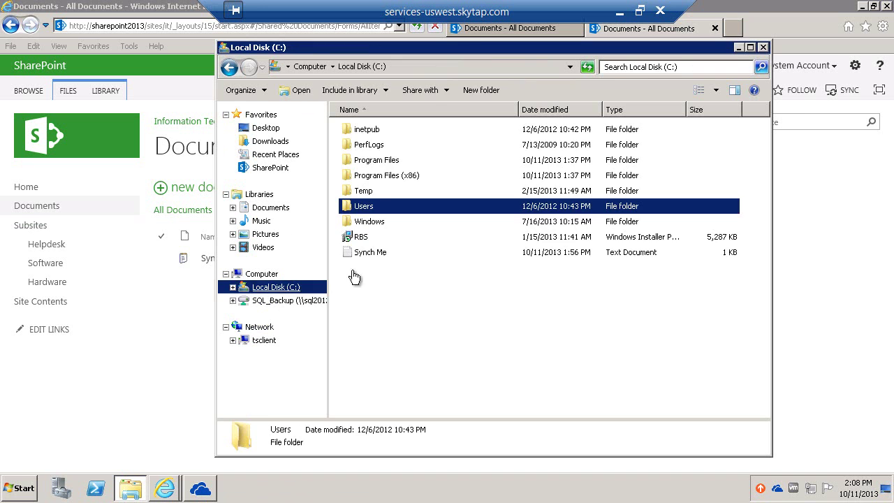
{"action": "double_click", "coordinate": [363, 206]}
{"action": "double_click", "coordinate": [395, 146]}
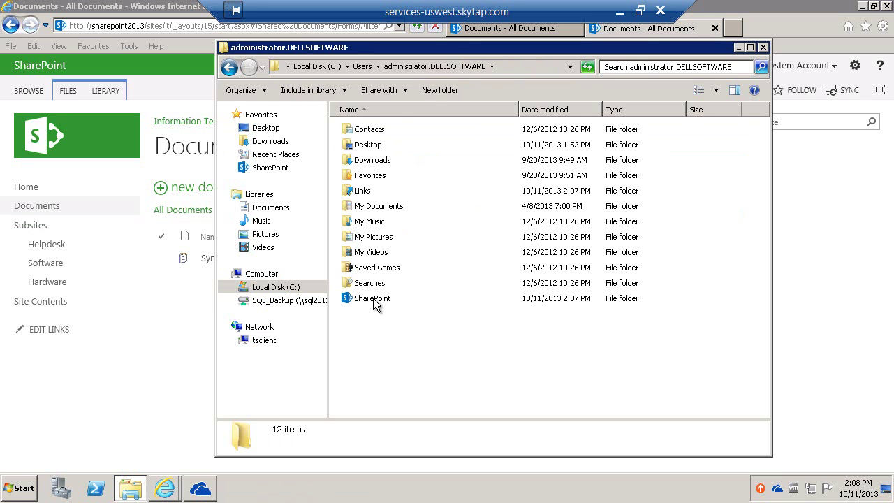
{"action": "double_click", "coordinate": [376, 302]}
{"action": "double_click", "coordinate": [397, 131]}
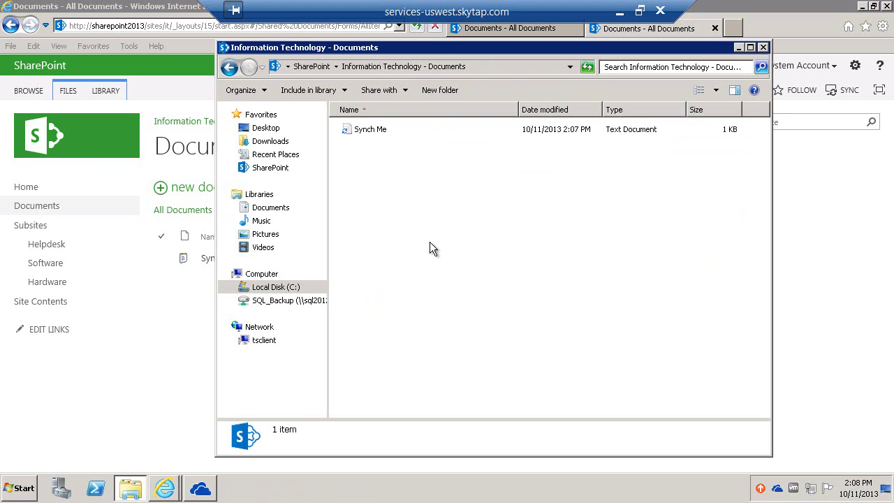
- Open the local Synch Me file and add the lines 'Line 3' and 'Line 4'
{"action": "double_click", "coordinate": [375, 131]}
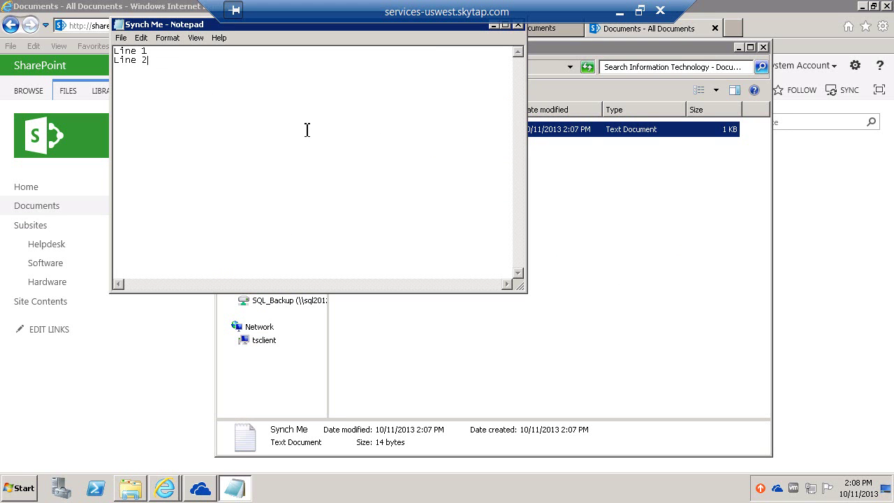
{"action": "type", "text": "Line 3"}
{"action": "key", "text": "Return"}
{"action": "type", "text": "Line 4"}
- Save Synch Me and exit Notepad
{"action": "left_click", "coordinate": [120, 37]}
{"action": "left_click", "coordinate": [133, 74]}
{"action": "left_click", "coordinate": [120, 37]}
{"action": "left_click", "coordinate": [125, 134]}
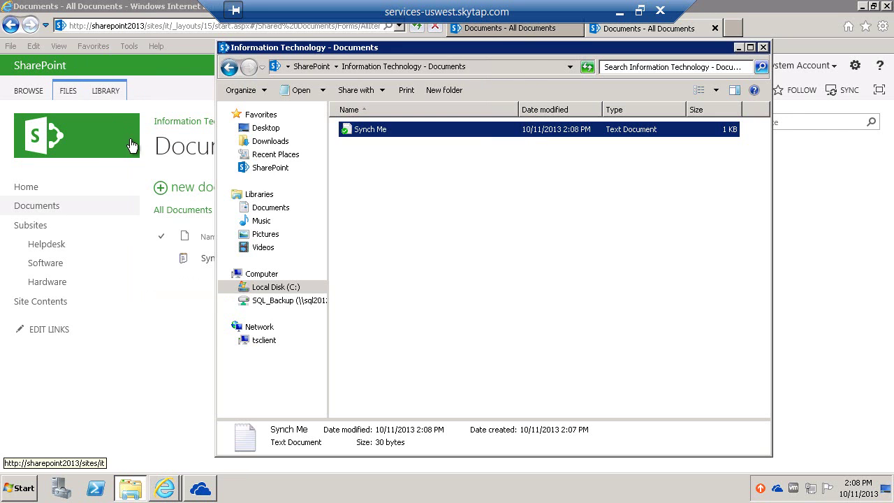
{"action": "left_click", "coordinate": [441, 293]}
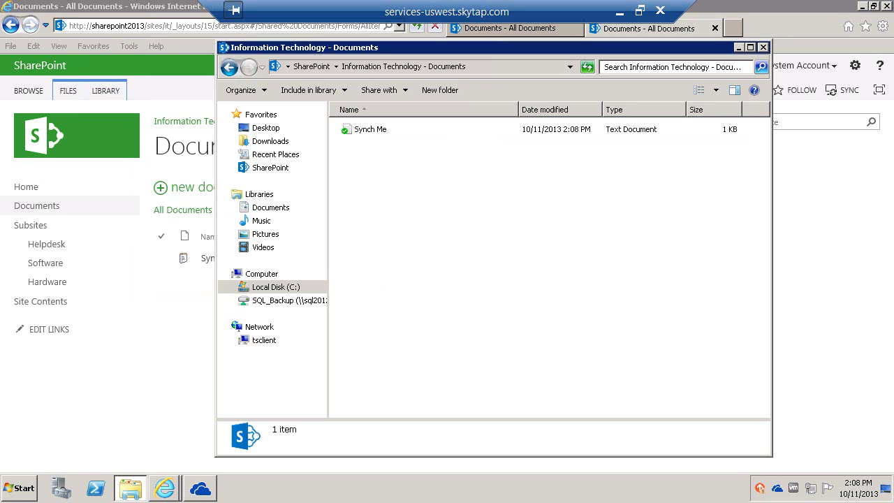
- Open Synch Me from the SharePoint Documents library to confirm it shows Line 1 through Line 4
{"action": "left_click", "coordinate": [164, 315]}
{"action": "left_click", "coordinate": [225, 259]}
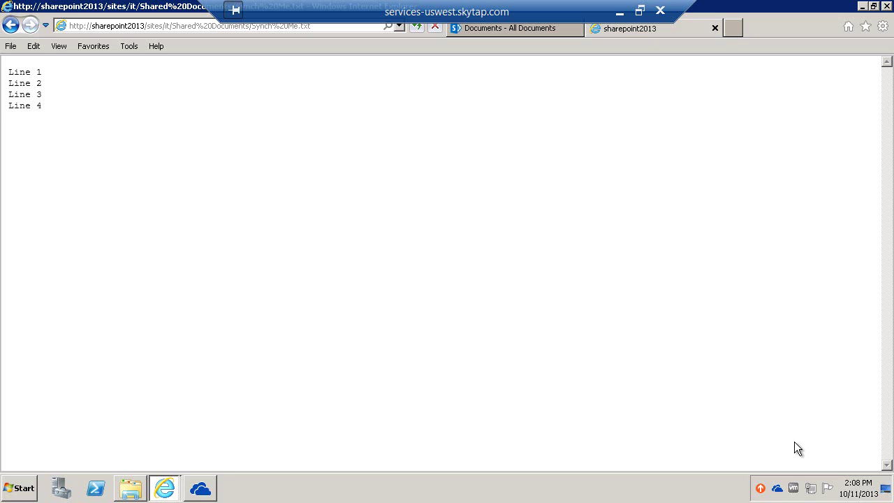
- Check the SkyDrive Pro tray icon's Up to date status and show its sync options menu
{"action": "mouse_move", "coordinate": [779, 492]}
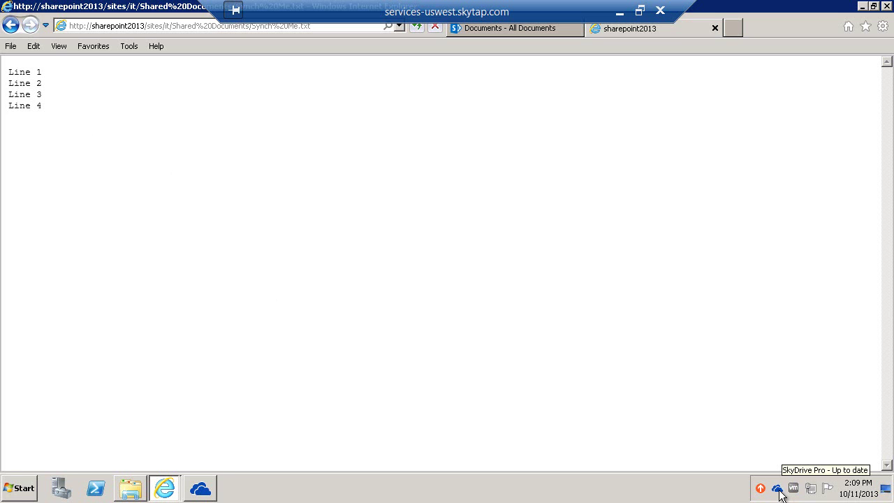
{"action": "right_click", "coordinate": [778, 489]}
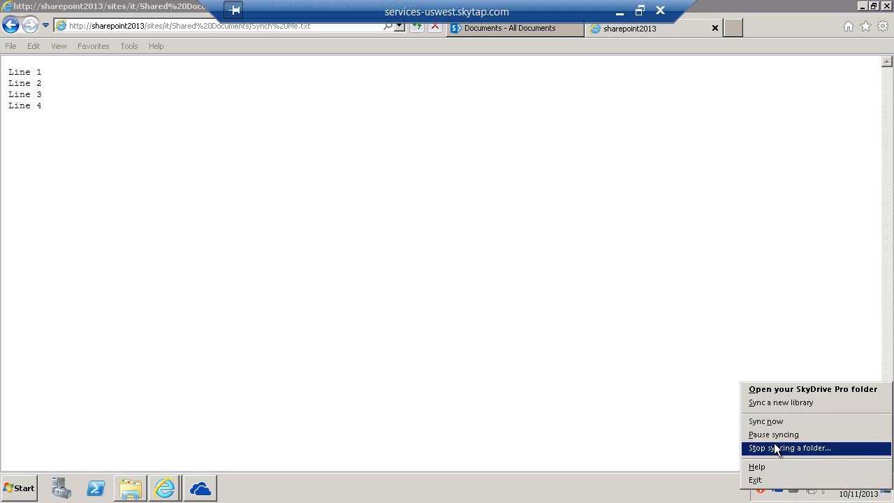